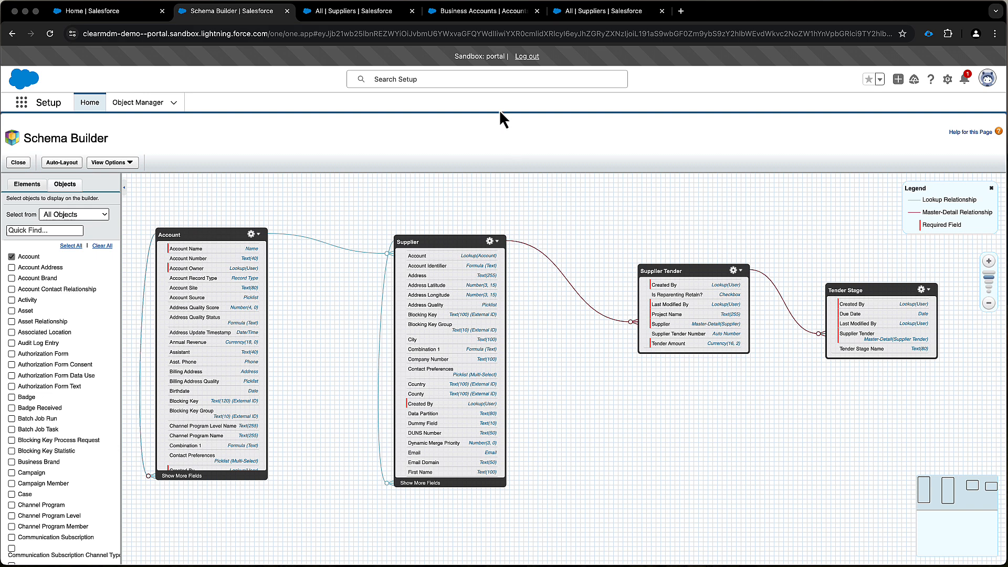
Open the CareCore business account and its related contact, and show the contact's additional actions
{"action": "left_click", "coordinate": [480, 13]}
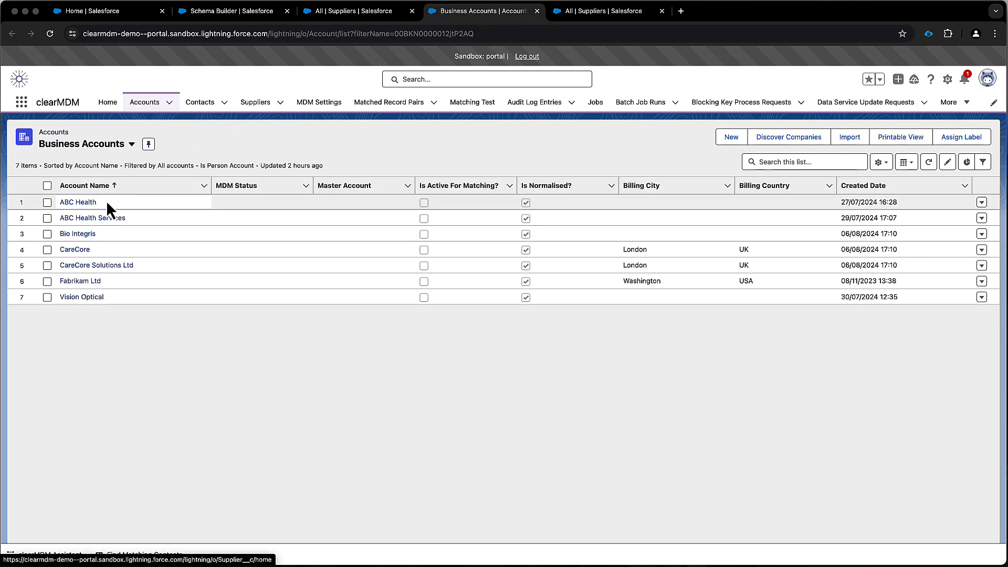
{"action": "left_click", "coordinate": [79, 252]}
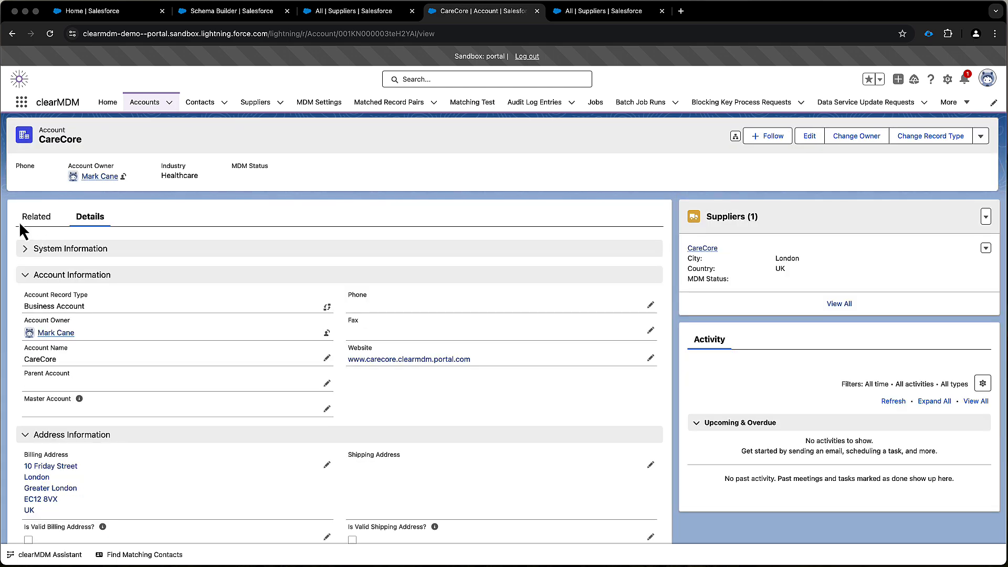
{"action": "left_click", "coordinate": [35, 218]}
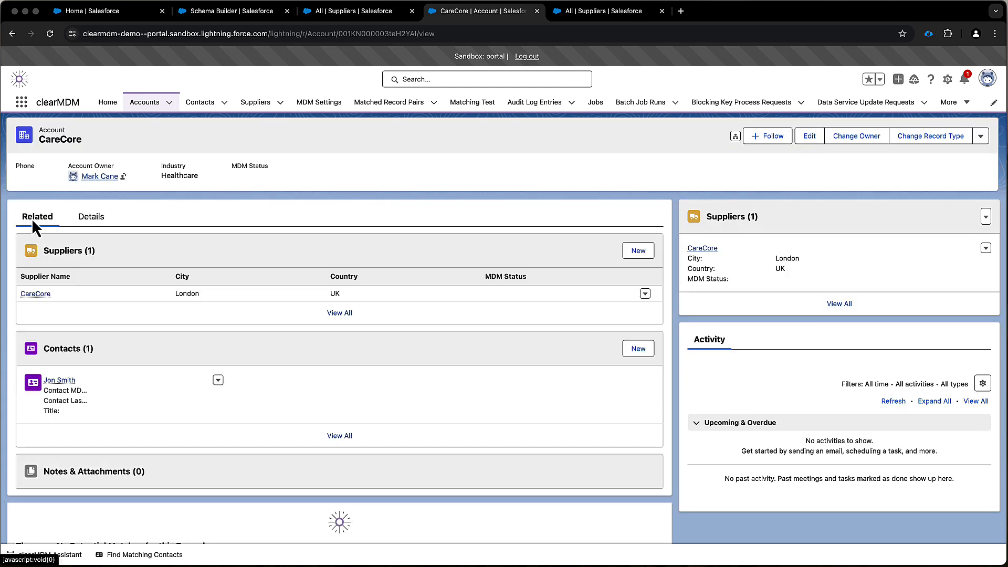
{"action": "left_click", "coordinate": [61, 382]}
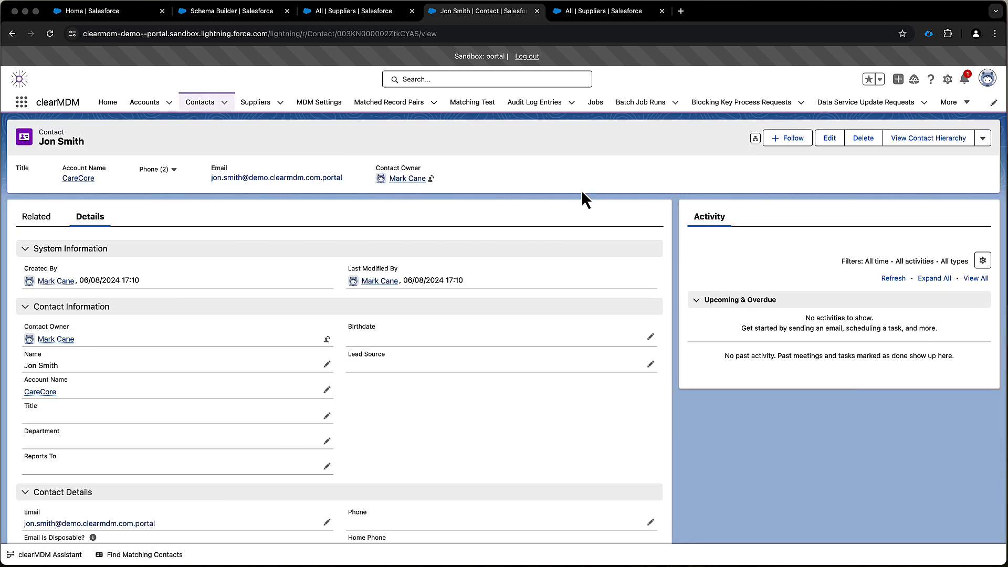
{"action": "left_click", "coordinate": [981, 136]}
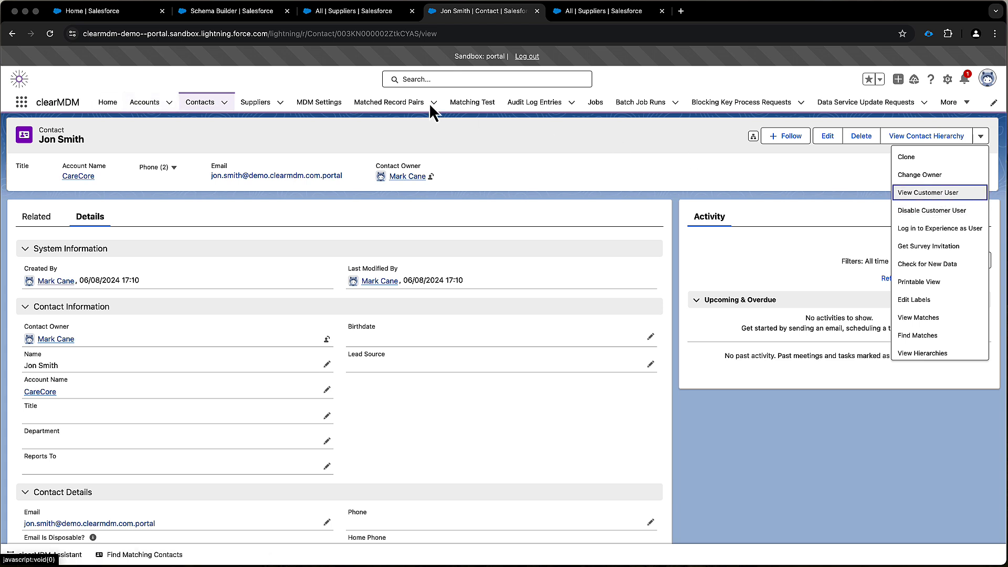
Open the CareCore Solutions Ltd account from the business accounts list and inspect its linked supplier record
{"action": "left_click", "coordinate": [152, 105]}
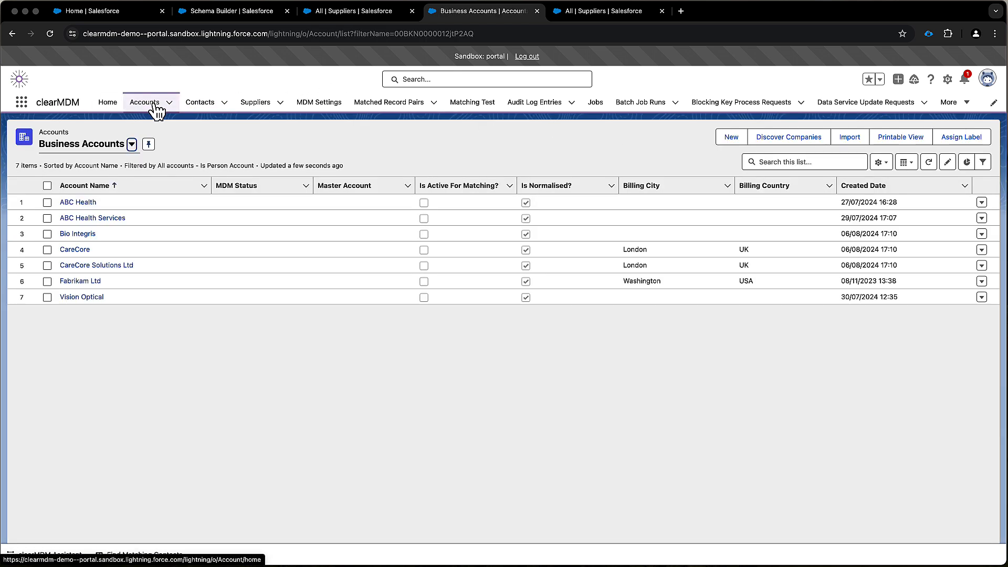
{"action": "left_click", "coordinate": [105, 265]}
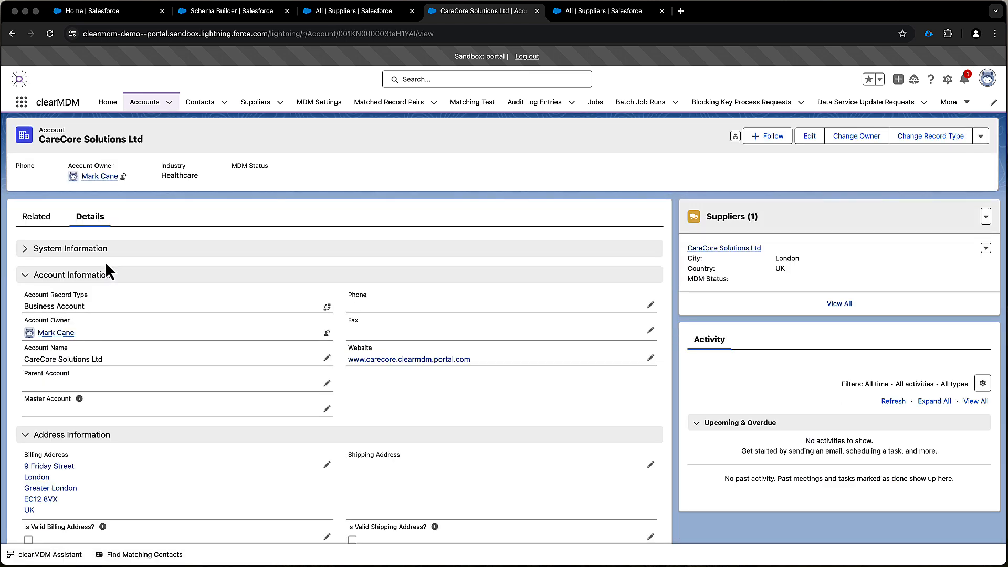
{"action": "left_click", "coordinate": [709, 249]}
{"action": "mouse_move", "coordinate": [707, 250]}
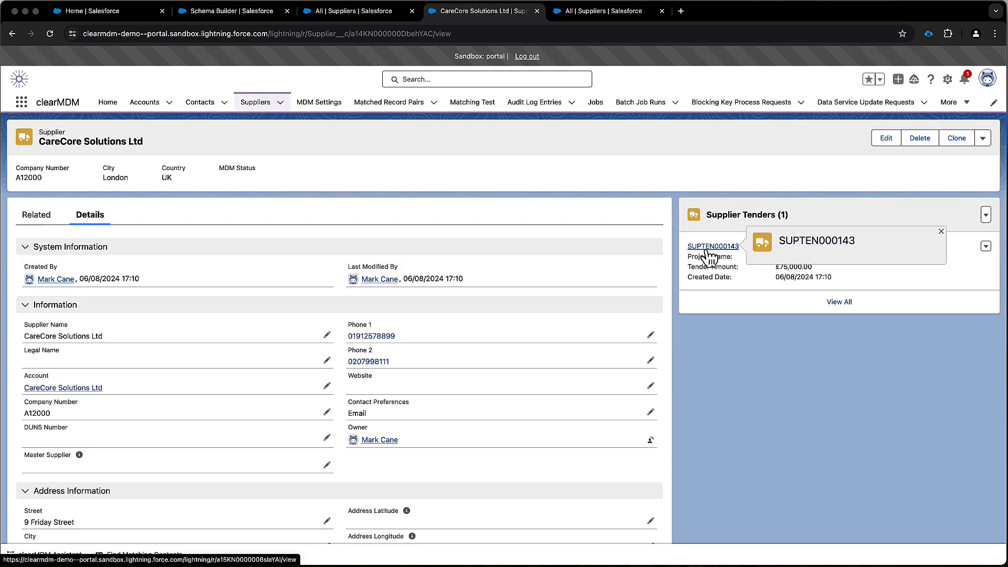
{"action": "key", "text": "super+bracketleft"}
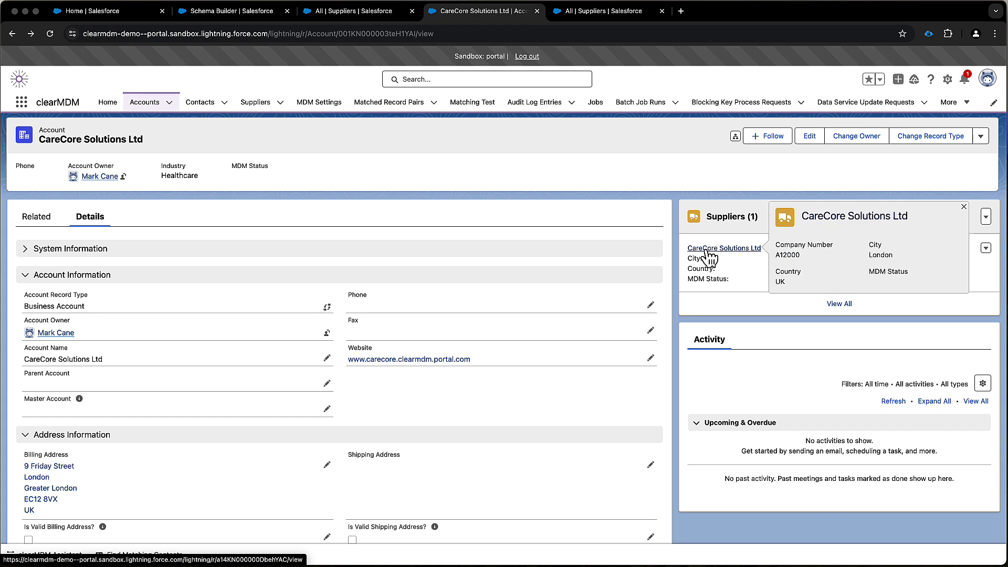
Inspect the contact related to CareCore Solutions Ltd and its additional actions, and return to the account
{"action": "left_click", "coordinate": [46, 220]}
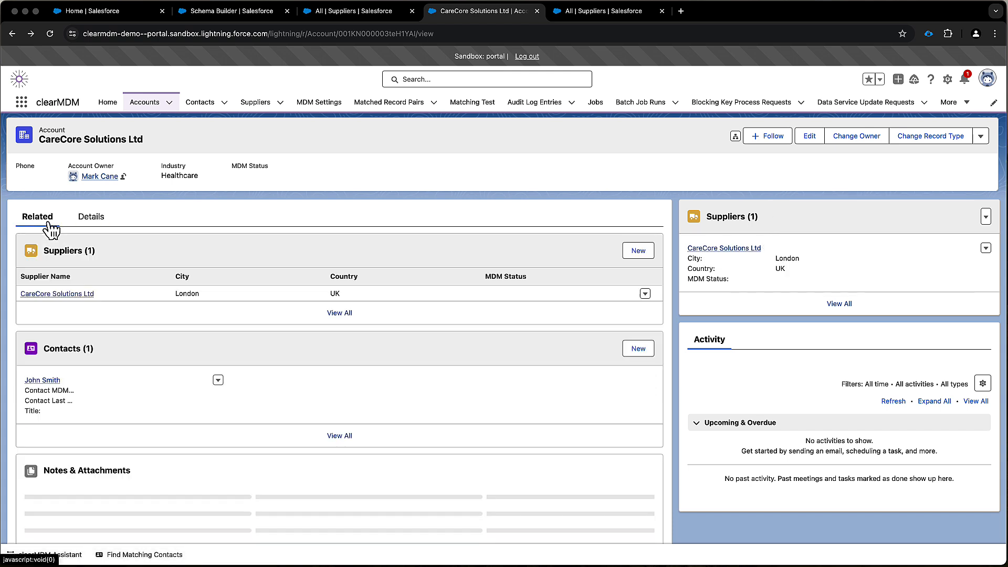
{"action": "left_click", "coordinate": [63, 381]}
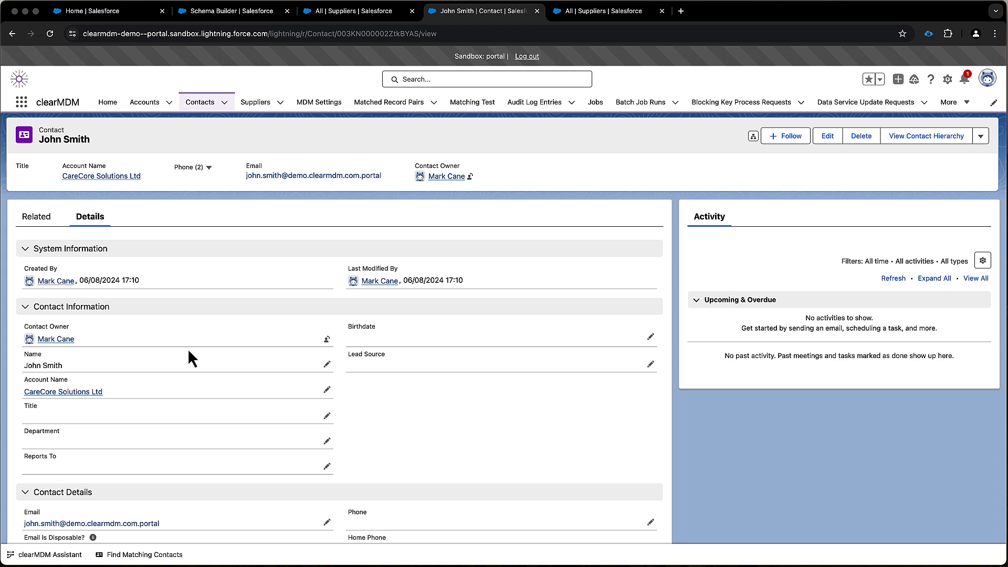
{"action": "left_click", "coordinate": [981, 138]}
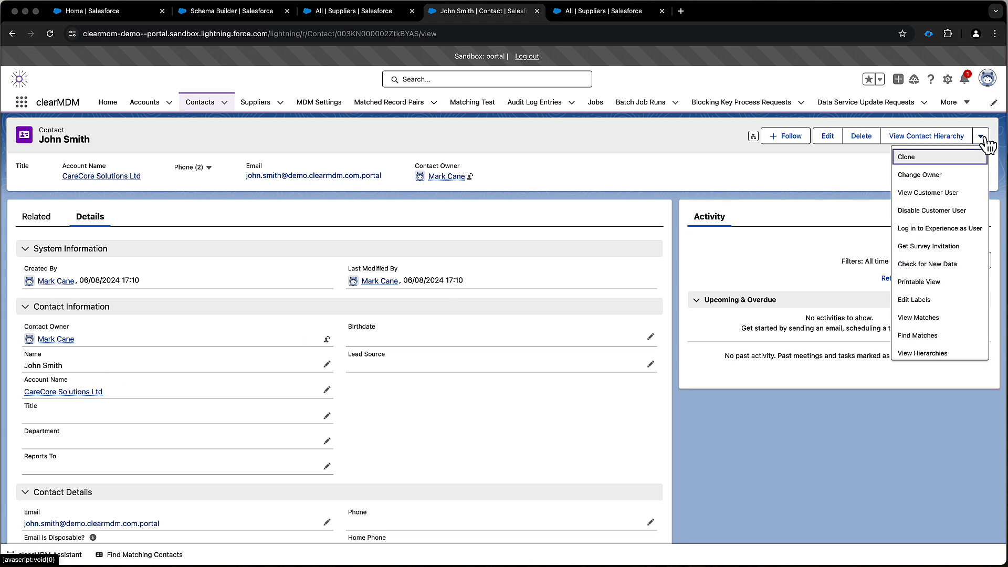
{"action": "left_click", "coordinate": [824, 190]}
{"action": "key", "text": "super+Left"}
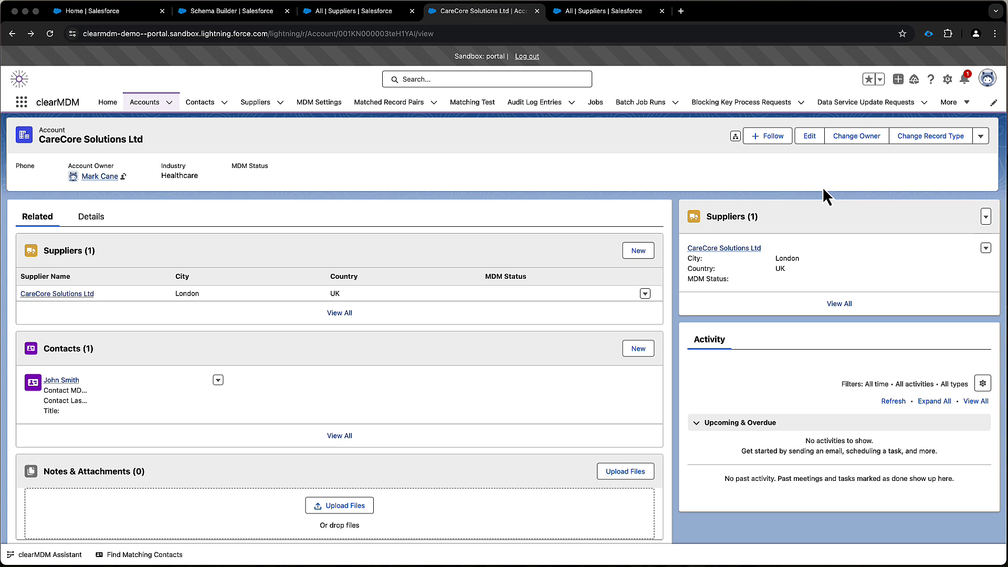
Merge the matched CareCore Solutions Ltd and CareCore accounts from their matched record group, with CareCore as master record and reparenting enabled
{"action": "left_click", "coordinate": [980, 138]}
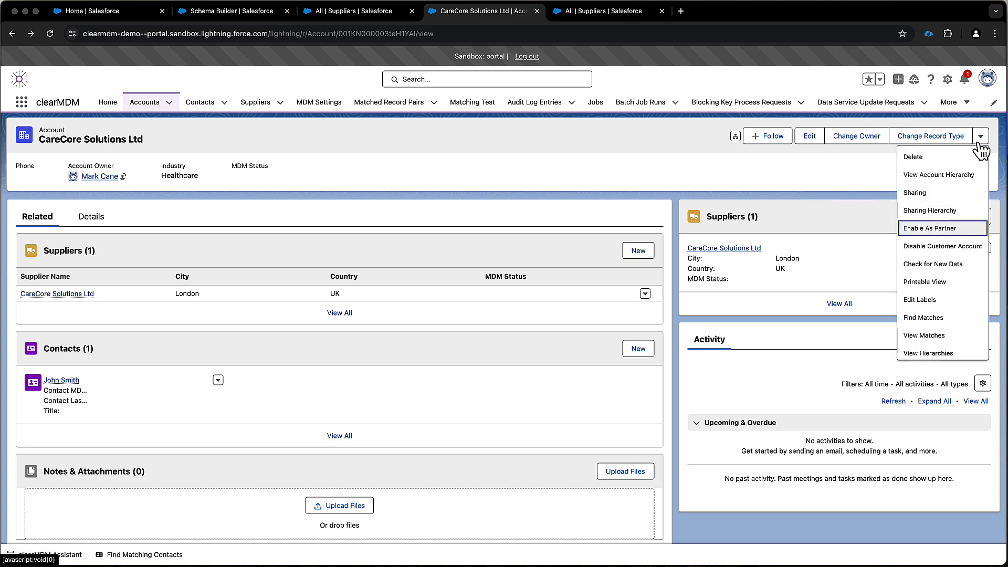
{"action": "left_click", "coordinate": [926, 336]}
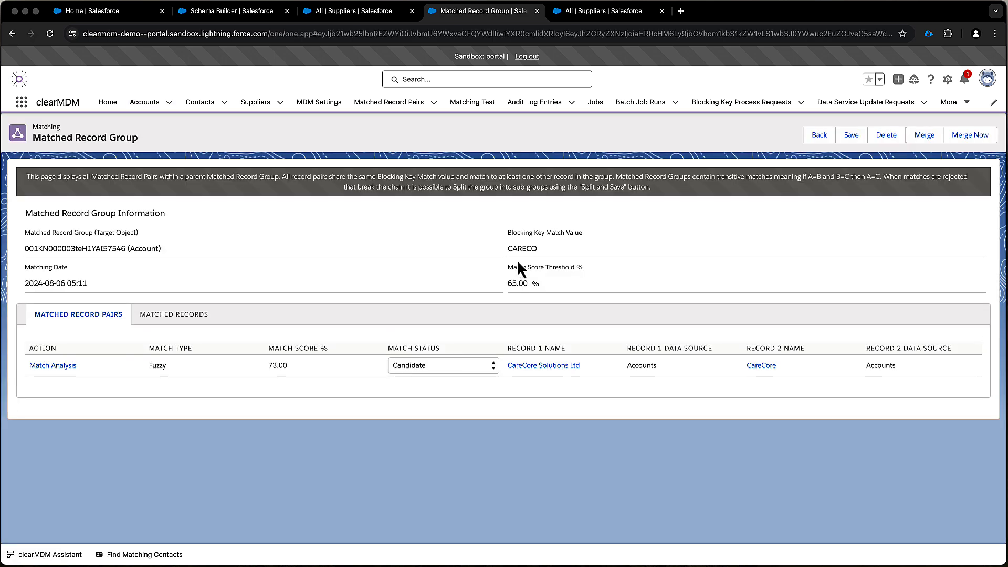
{"action": "left_click", "coordinate": [925, 137]}
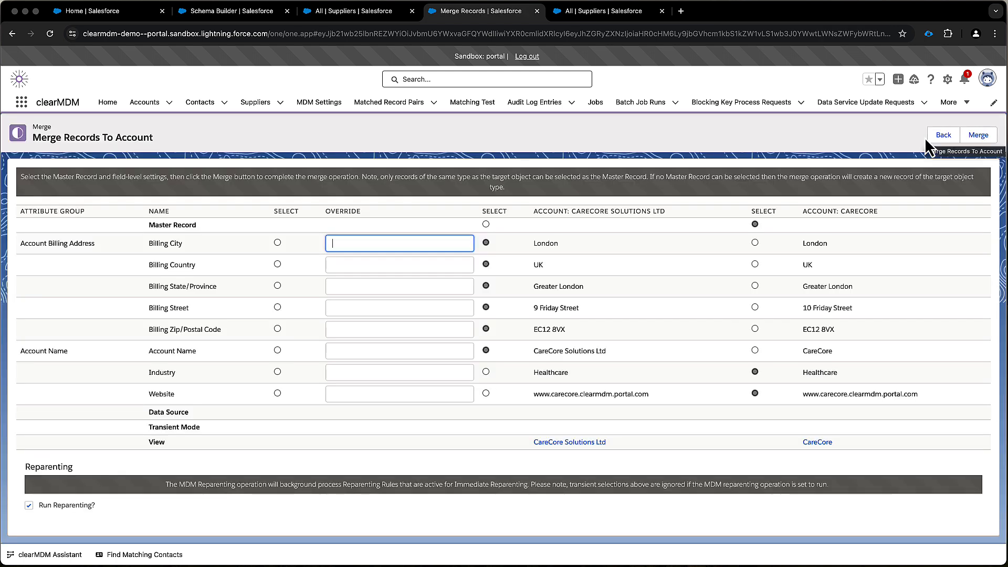
{"action": "left_click", "coordinate": [665, 220]}
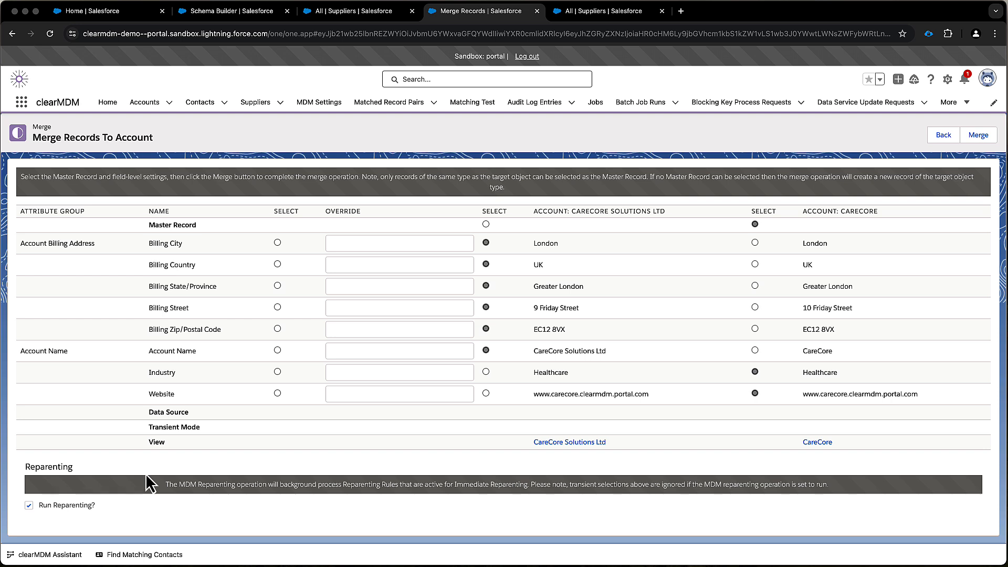
{"action": "left_click", "coordinate": [980, 142]}
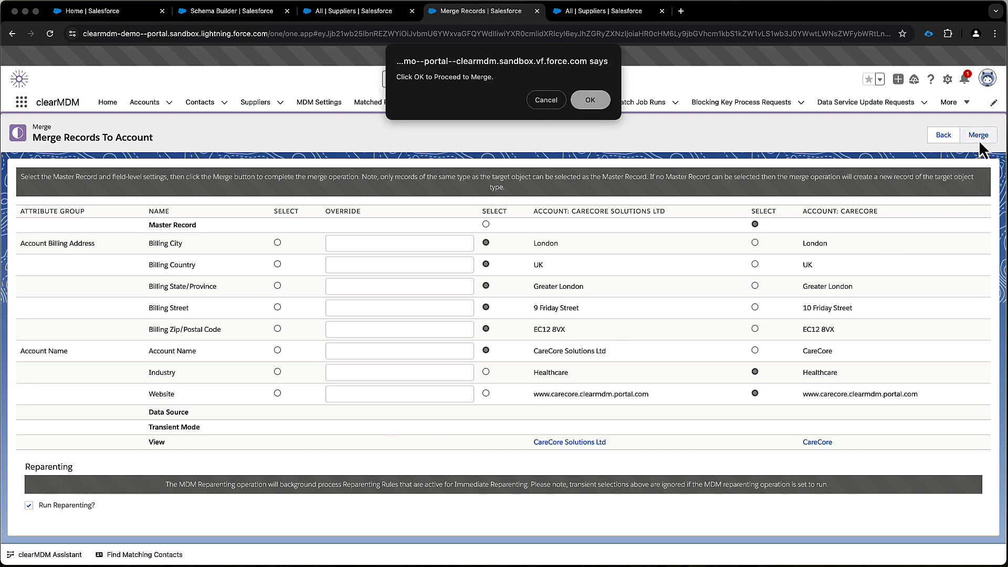
{"action": "left_click", "coordinate": [589, 103]}
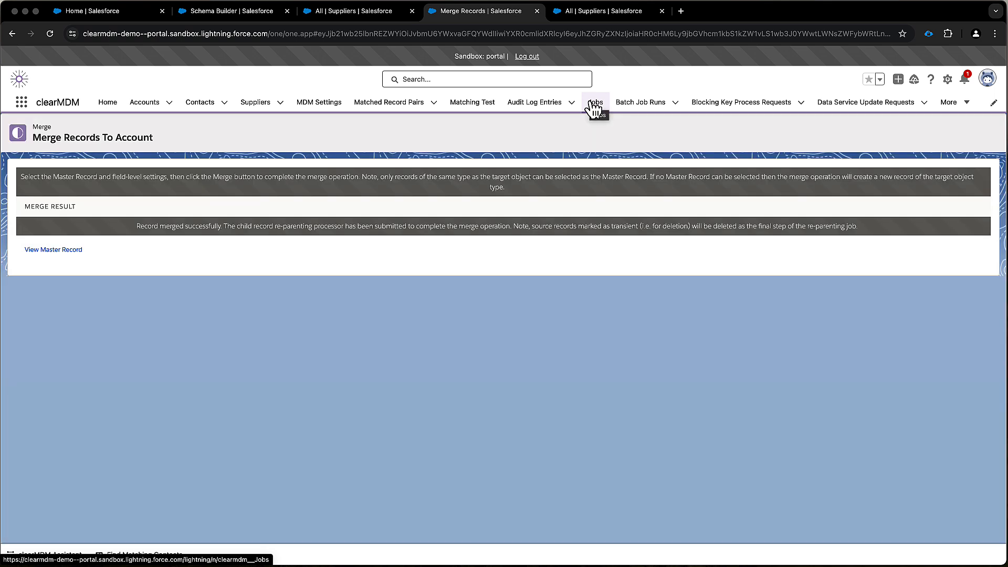
Open the merged master account, reload it, and review its related suppliers and contacts
{"action": "left_click", "coordinate": [46, 250]}
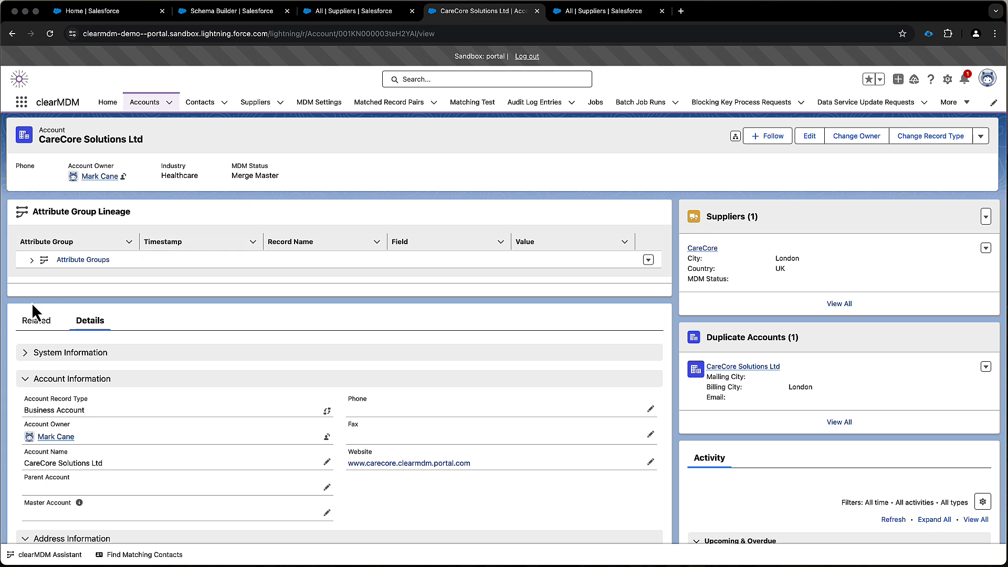
{"action": "key", "text": "super+r"}
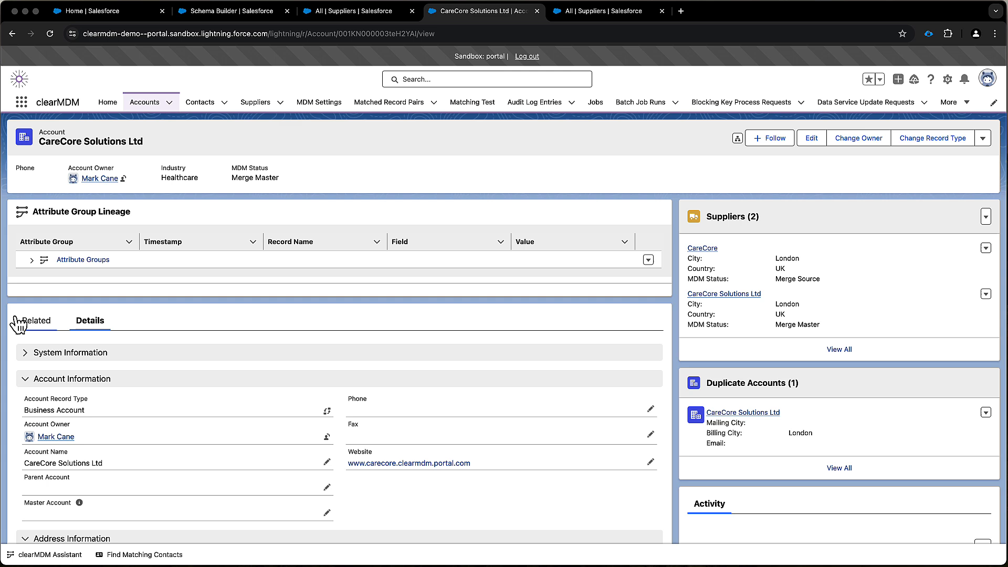
{"action": "left_click", "coordinate": [16, 320]}
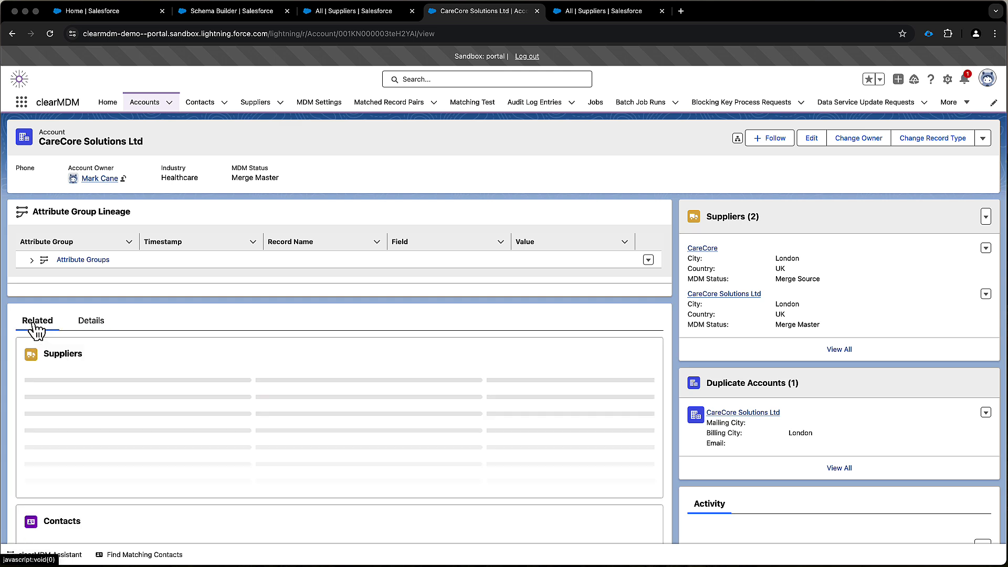
{"action": "scroll", "coordinate": [226, 339], "scroll_direction": "down", "scroll_amount": 5}
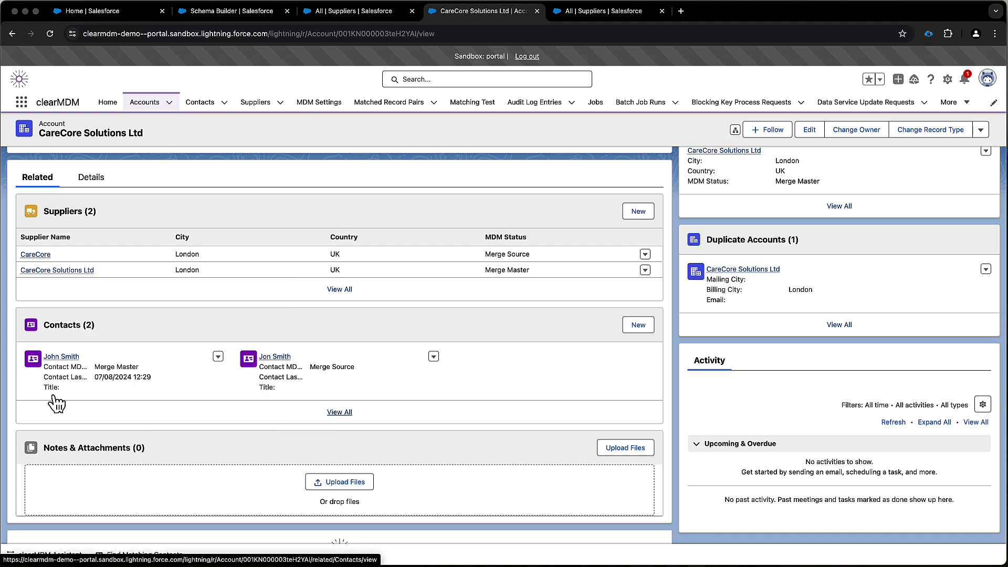
Examine the related lists, contact details, address and MDM information of the account's Merge Master contact
{"action": "left_click", "coordinate": [59, 357]}
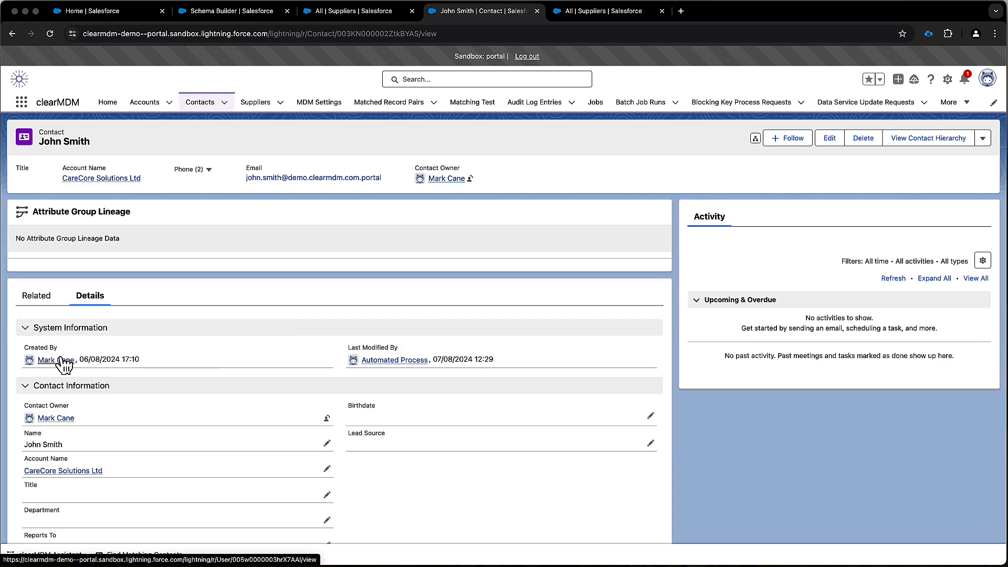
{"action": "left_click", "coordinate": [38, 297]}
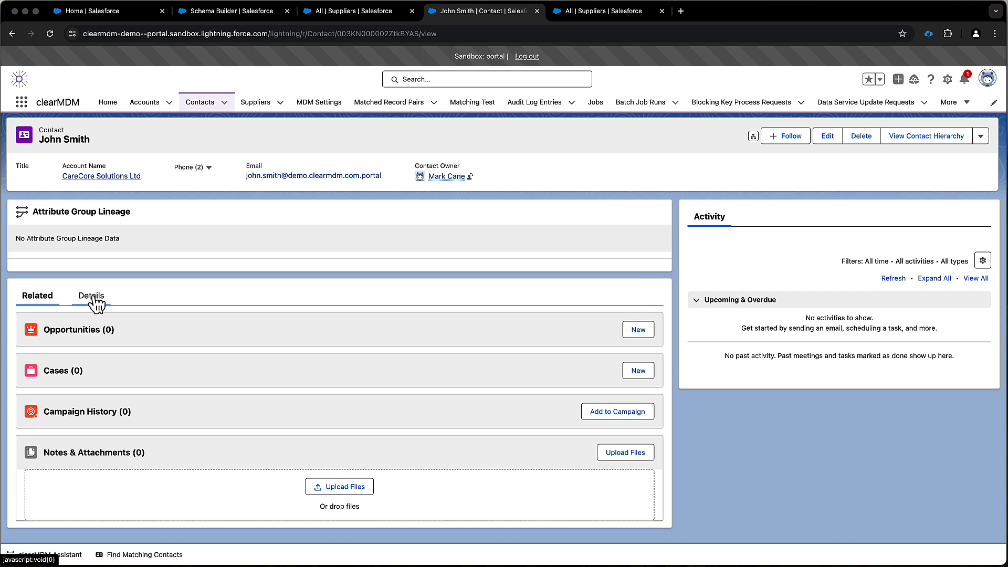
{"action": "left_click", "coordinate": [92, 297]}
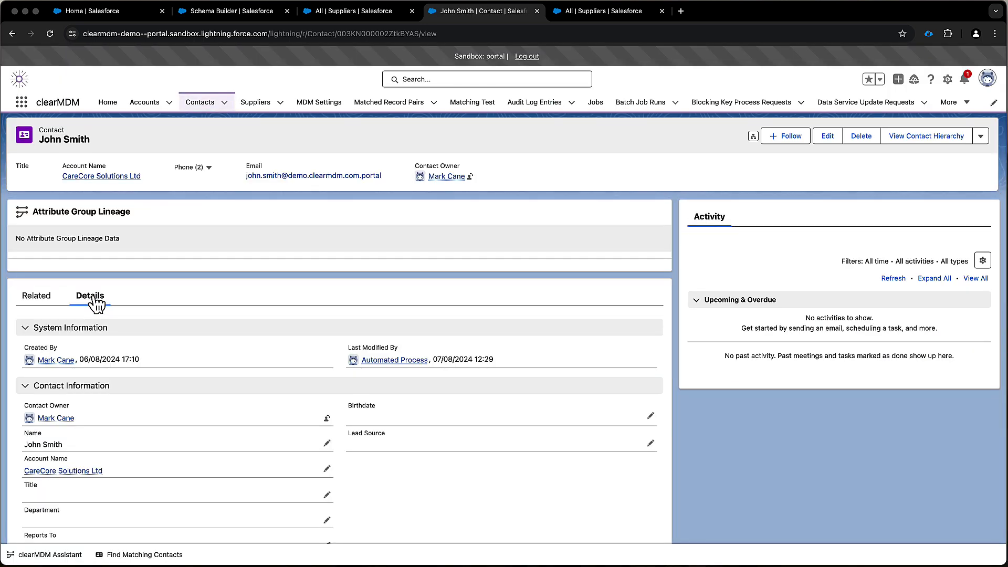
{"action": "scroll", "coordinate": [152, 363], "scroll_direction": "down", "scroll_amount": 5}
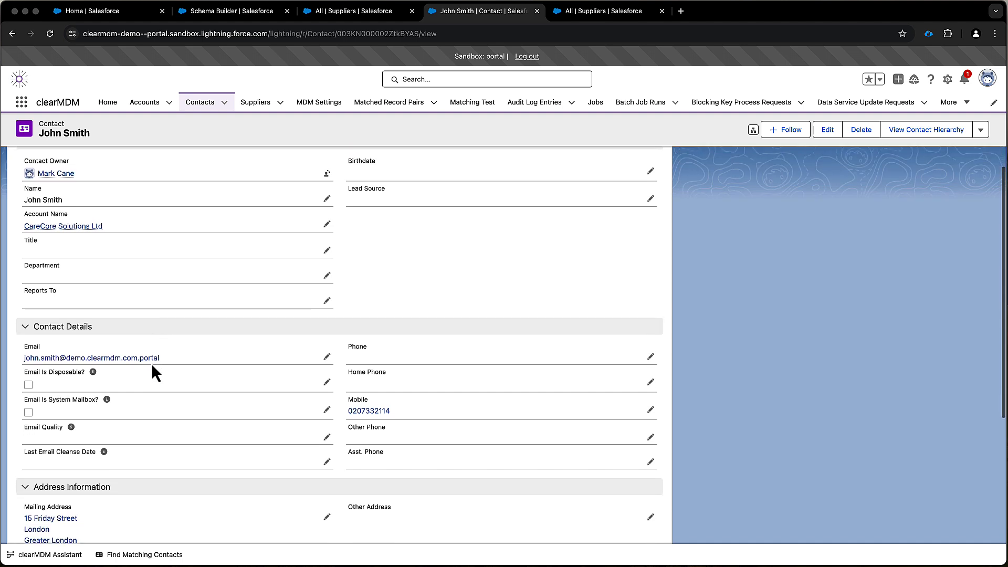
{"action": "scroll", "coordinate": [152, 364], "scroll_direction": "down", "scroll_amount": 5}
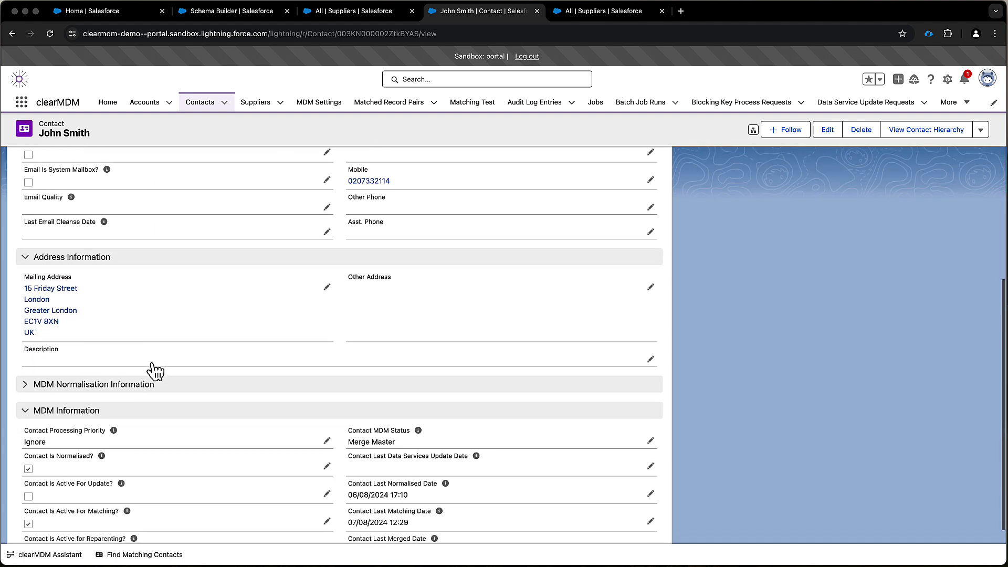
{"action": "scroll", "coordinate": [156, 371], "scroll_direction": "down", "scroll_amount": 1}
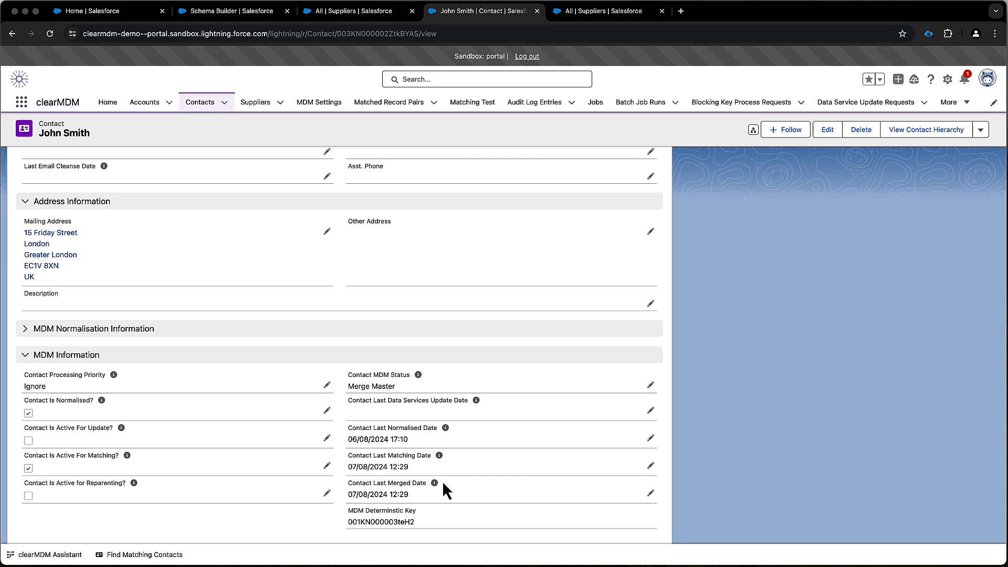
{"action": "scroll", "coordinate": [462, 476], "scroll_direction": "up", "scroll_amount": 7}
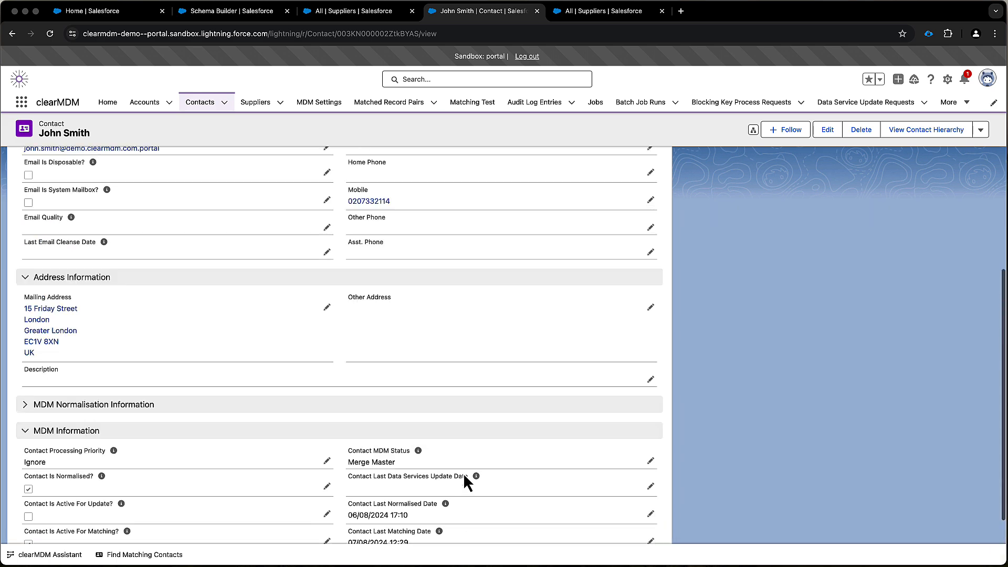
{"action": "scroll", "coordinate": [463, 474], "scroll_direction": "up", "scroll_amount": 3}
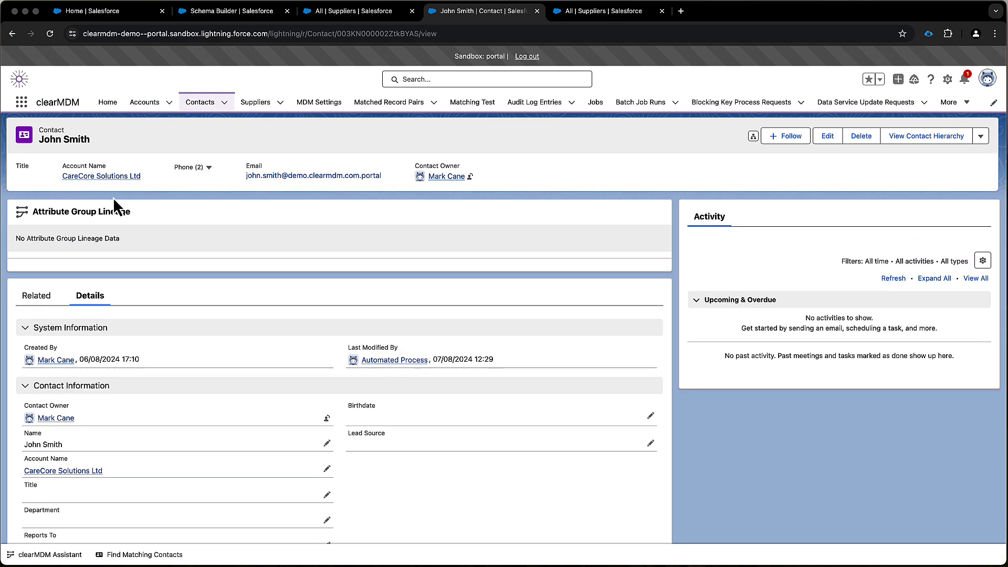
Return to the merged CareCore Solutions Ltd account and open its Merge Source contact
{"action": "left_click", "coordinate": [13, 33]}
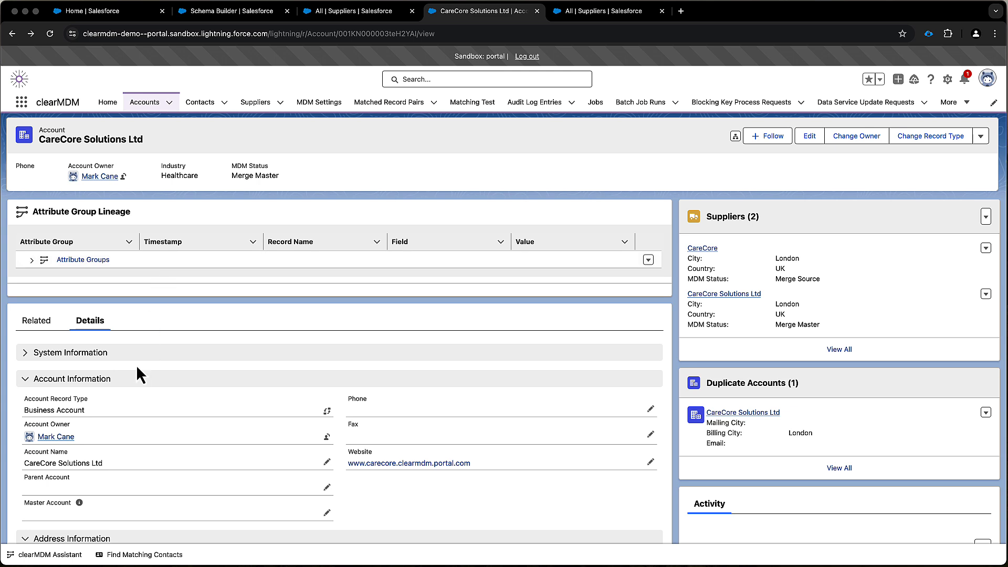
{"action": "left_click", "coordinate": [35, 322]}
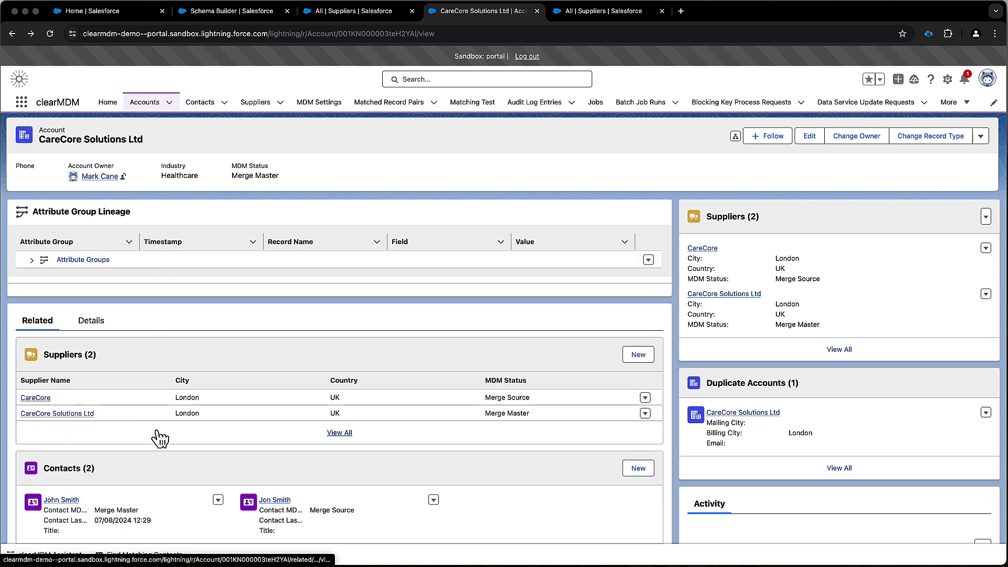
{"action": "scroll", "coordinate": [156, 431], "scroll_direction": "down", "scroll_amount": 2}
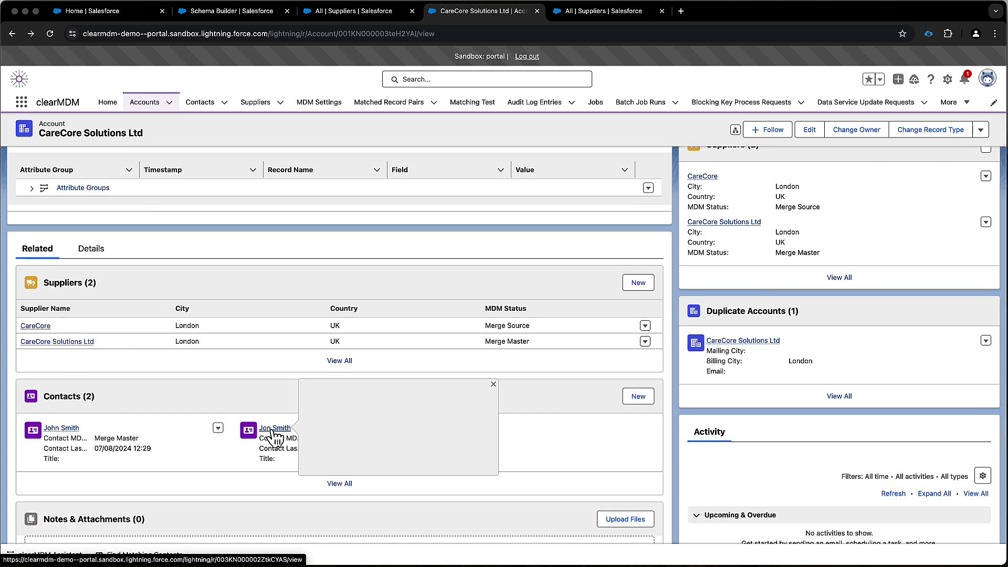
{"action": "left_click", "coordinate": [273, 428]}
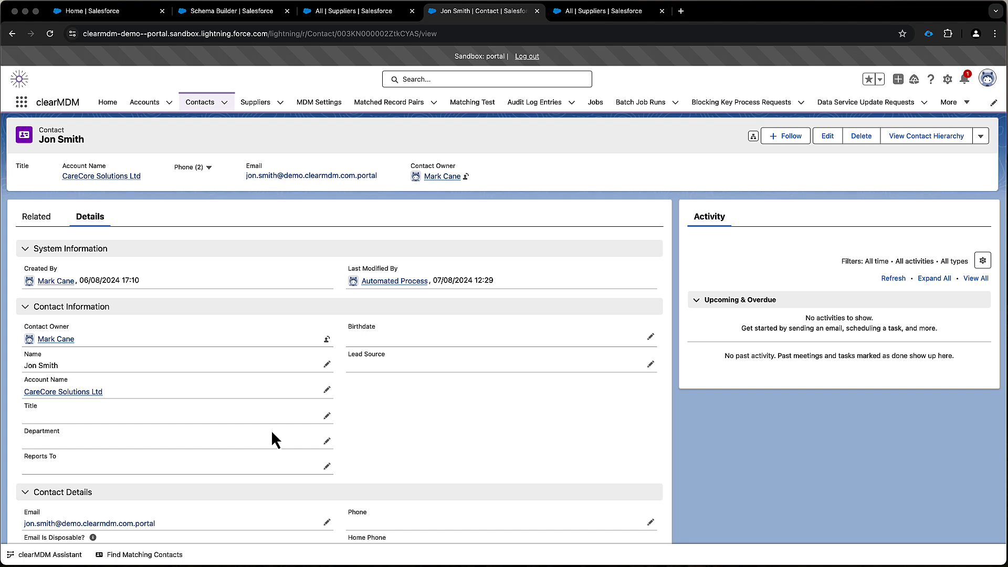
View the additional actions available for the contact and return to its CareCore Solutions Ltd account
{"action": "left_click", "coordinate": [980, 136]}
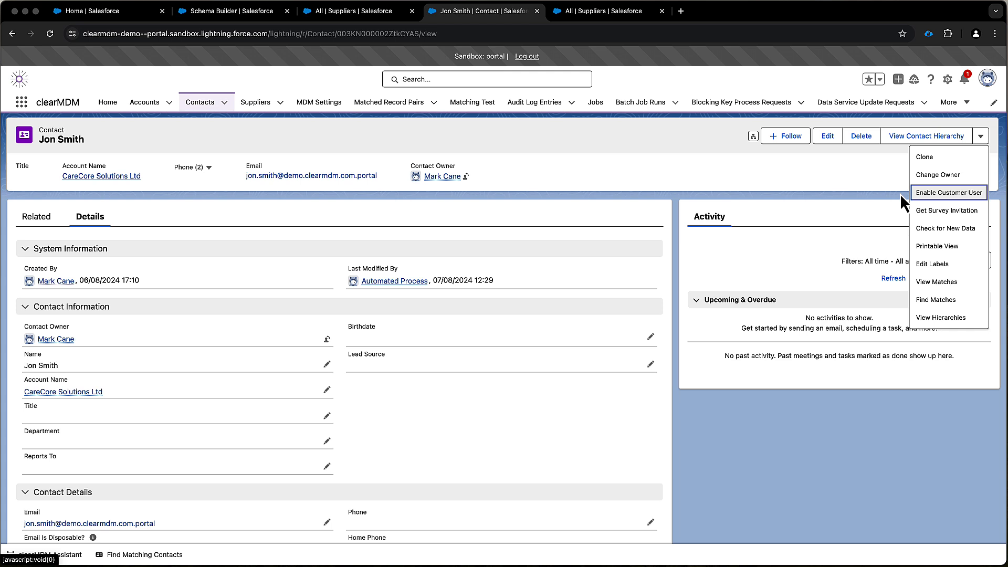
{"action": "left_click", "coordinate": [868, 171]}
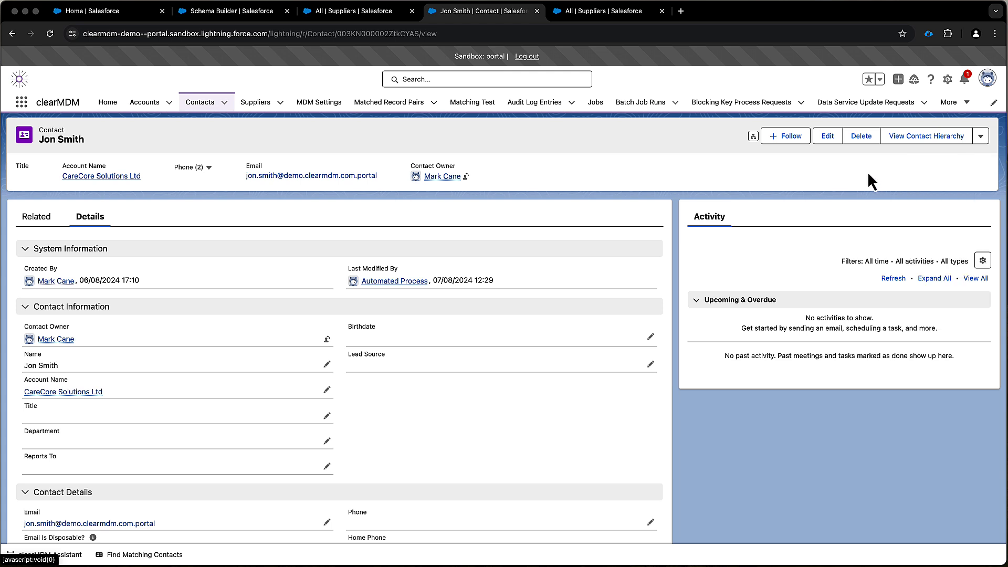
{"action": "left_click", "coordinate": [111, 179]}
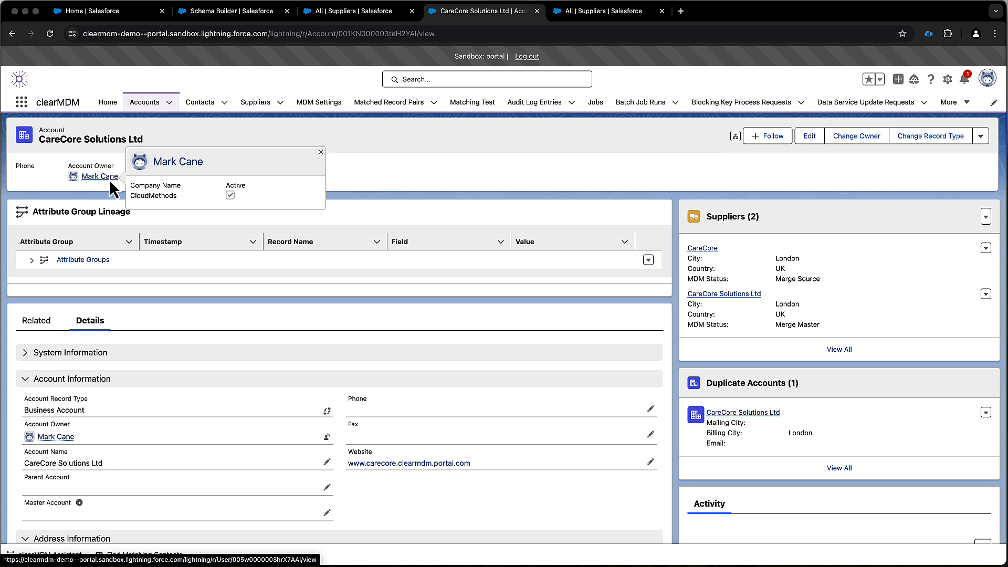
Review the Merge Master supplier and its tenders from the account's full supplier list, and return to the linked CareCore Solutions Ltd account
{"action": "left_click", "coordinate": [843, 351]}
{"action": "mouse_move", "coordinate": [73, 199]}
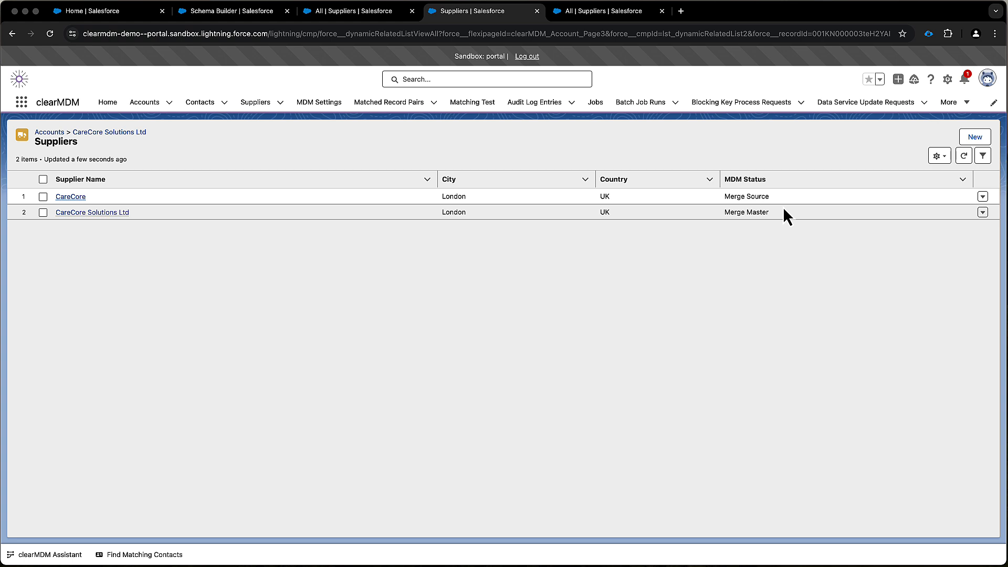
{"action": "left_click", "coordinate": [110, 216]}
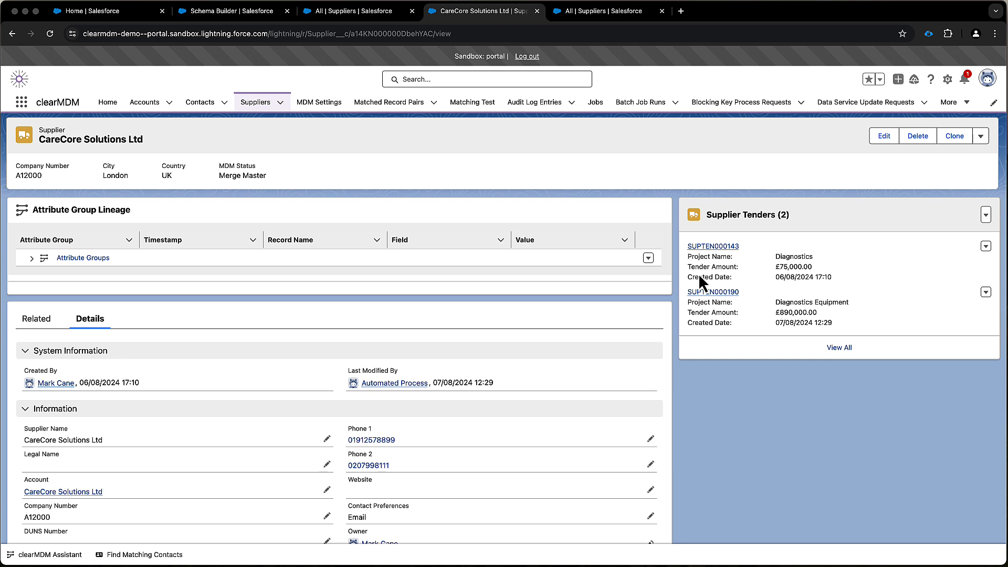
{"action": "left_click", "coordinate": [63, 493]}
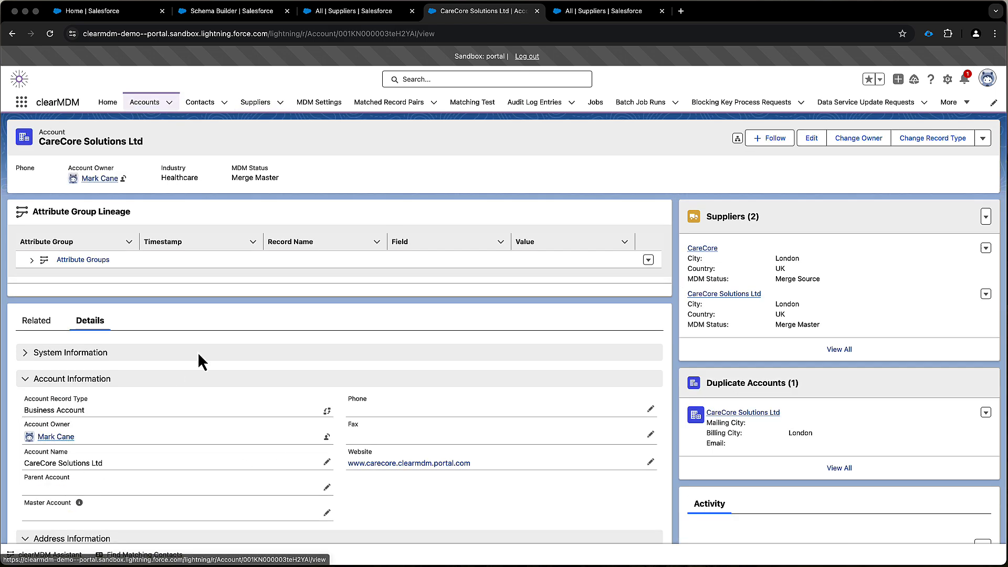